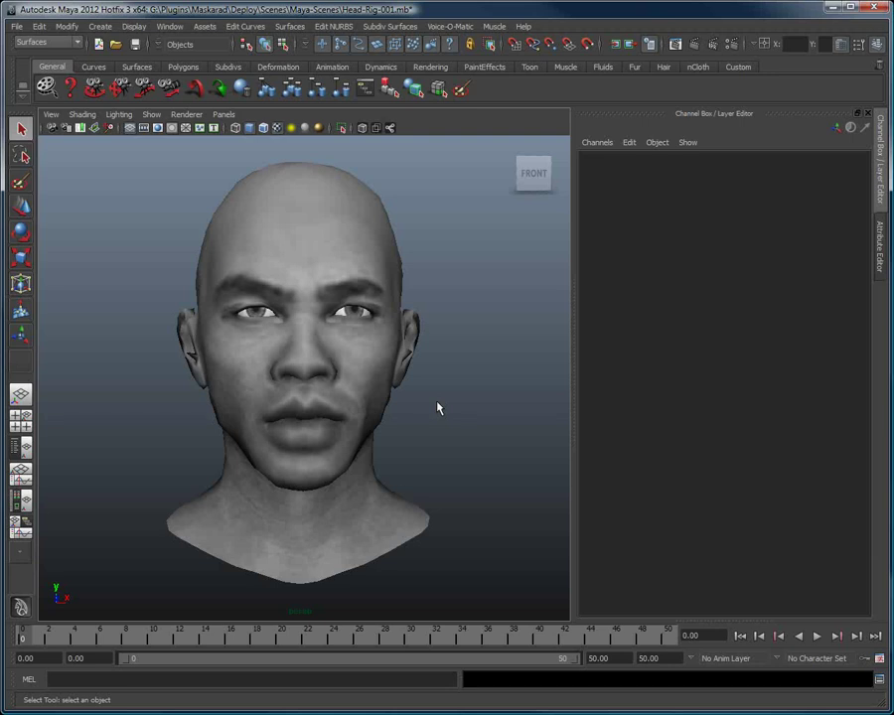
Step: Test the rig head's Head_BlendShaper channels by raising Mouth_A to 1 and lifting Brow_Surprise
click(378, 353)
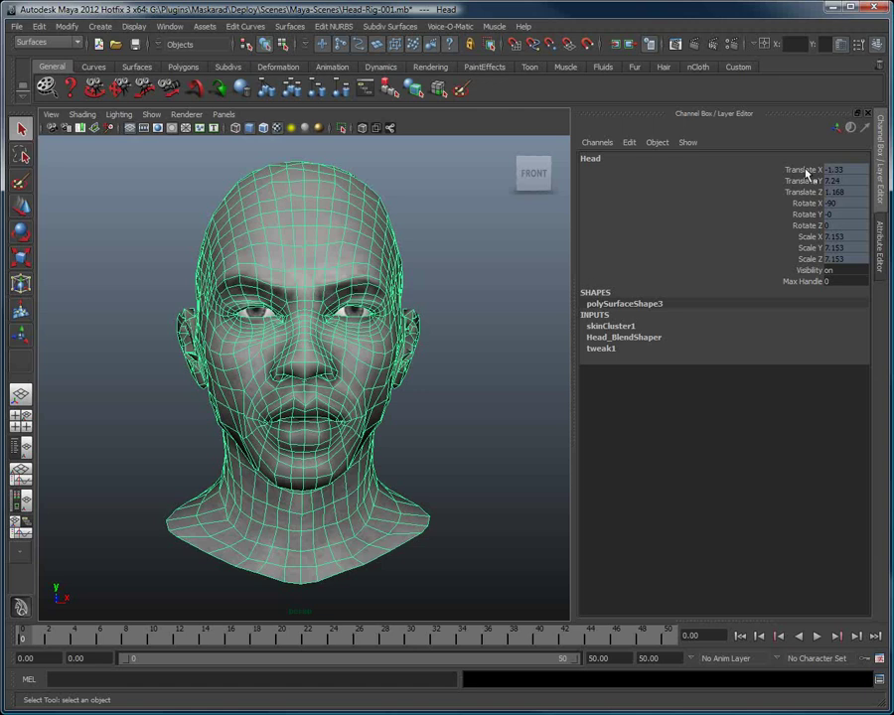
click(658, 339)
scroll(724, 463, down, 1)
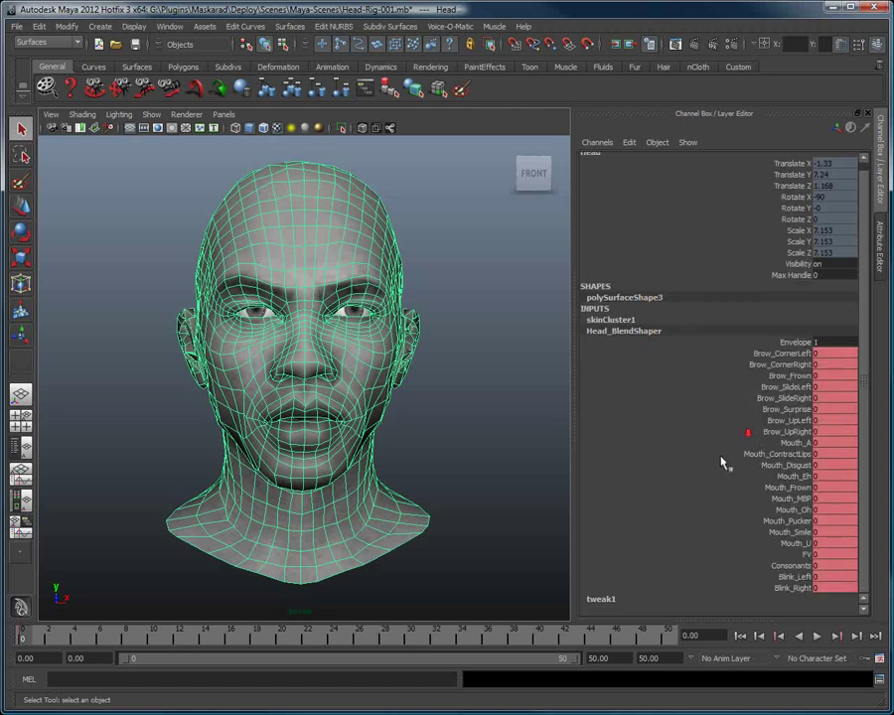
click(790, 443)
mouse_move(511, 406)
middle_down()
mouse_move(563, 404)
mouse_move(466, 407)
mouse_move(496, 410)
middle_up()
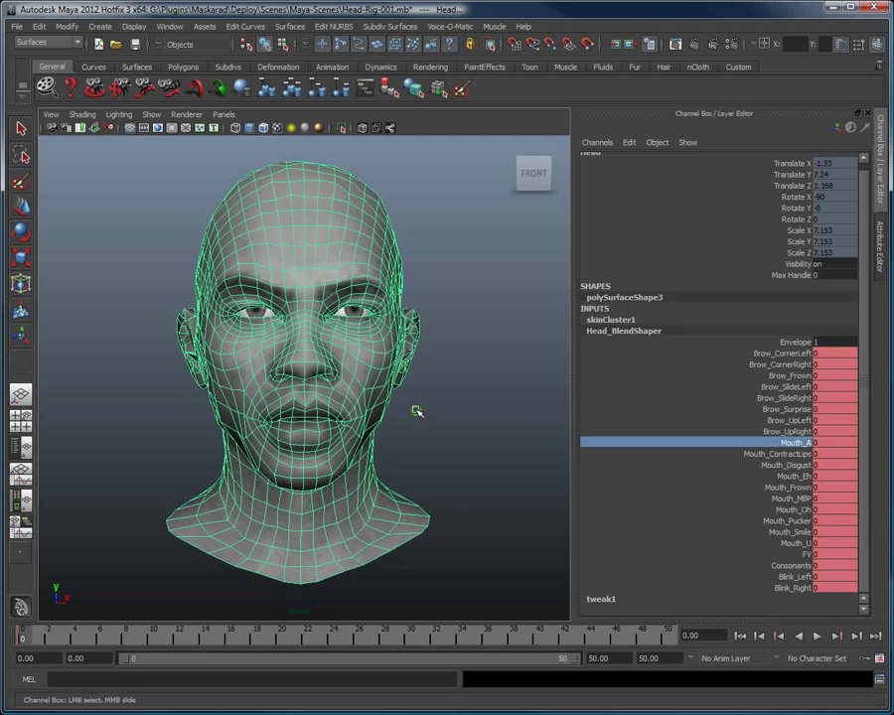
click(596, 386)
click(596, 376)
click(596, 410)
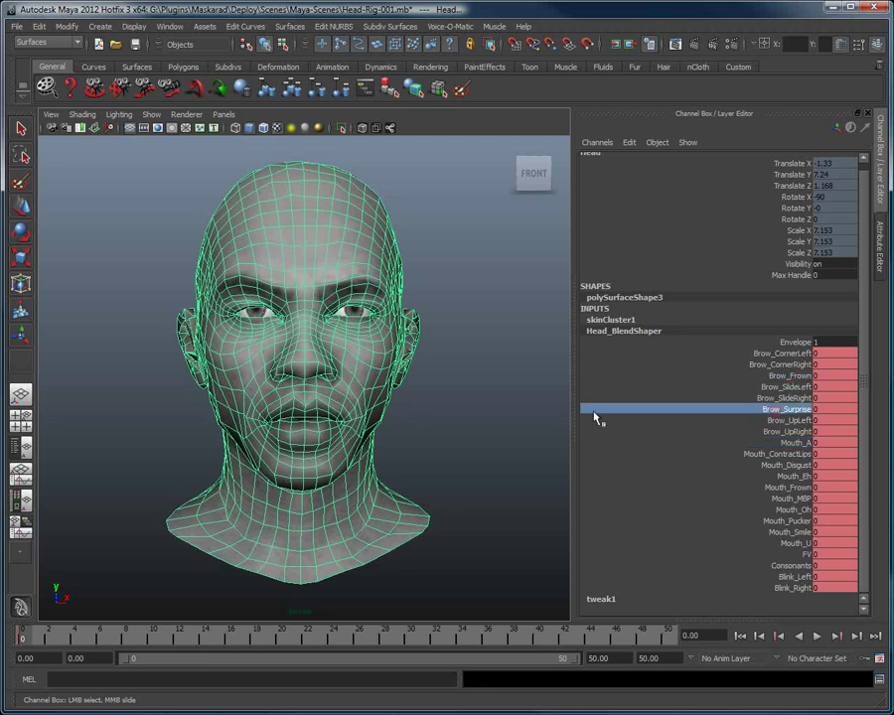
middle_drag(483, 415, 378, 398)
Step: Raise the Consonants and Mouth_Smile channels to 1, then deselect the head
click(773, 566)
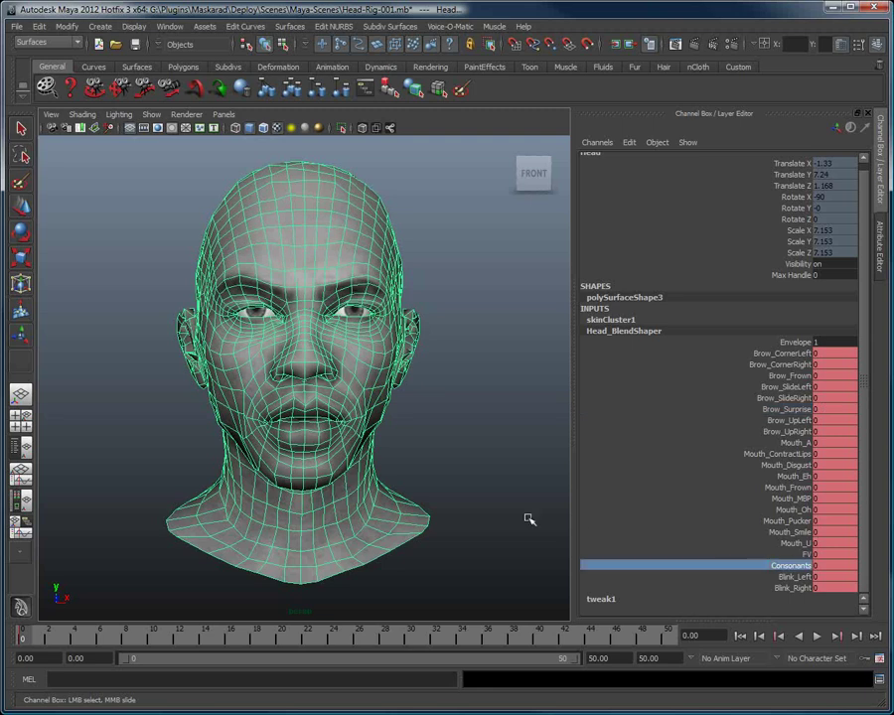
middle_drag(529, 519, 409, 508)
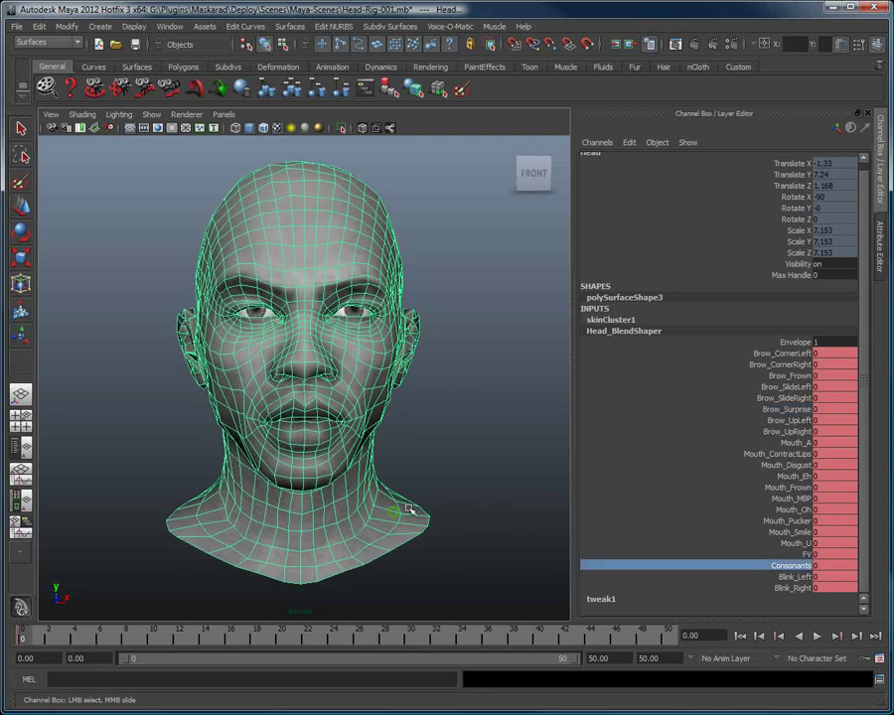
click(775, 532)
middle_drag(483, 467, 349, 461)
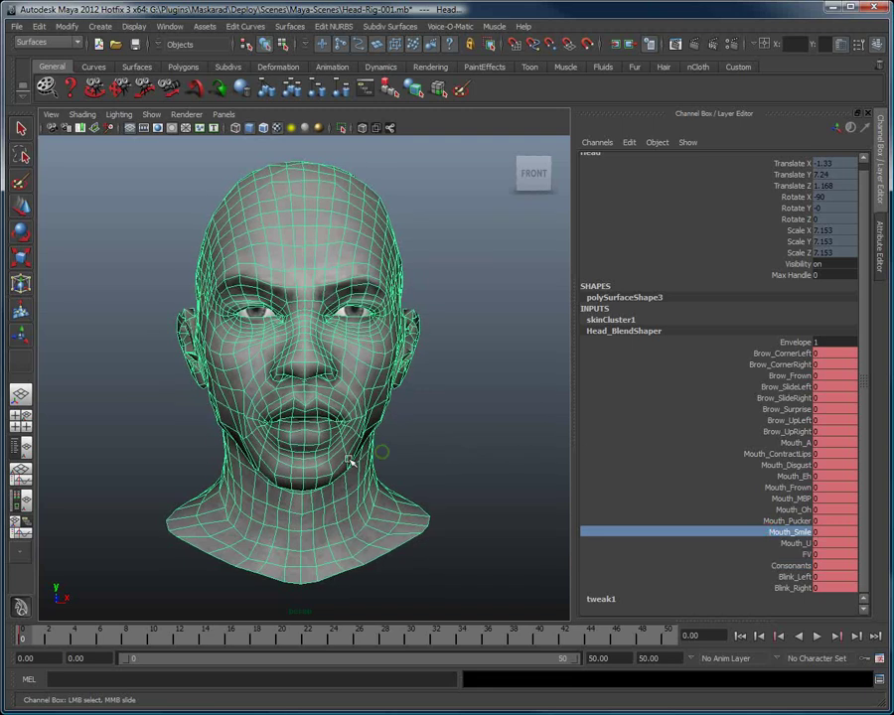
click(487, 427)
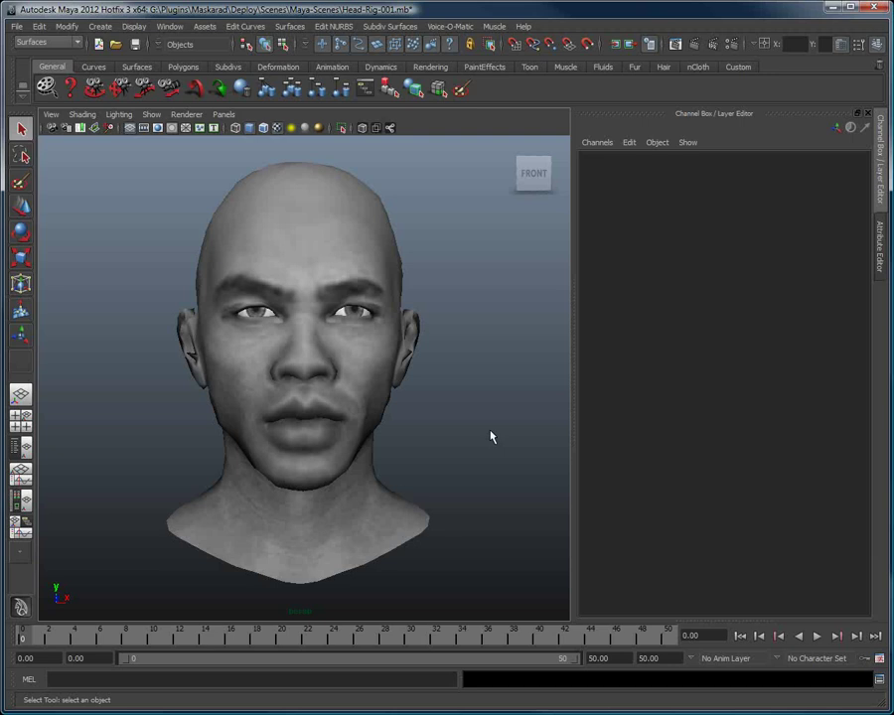
Step: Import cool-animation.fbx using Add and update animation with units converted to Decimeters
click(17, 25)
click(39, 143)
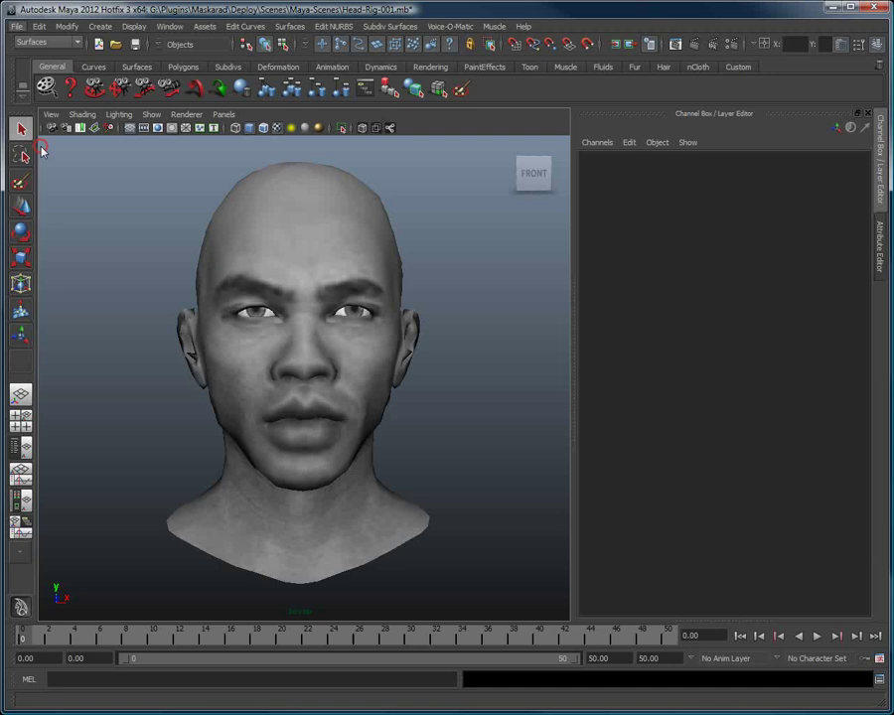
click(288, 107)
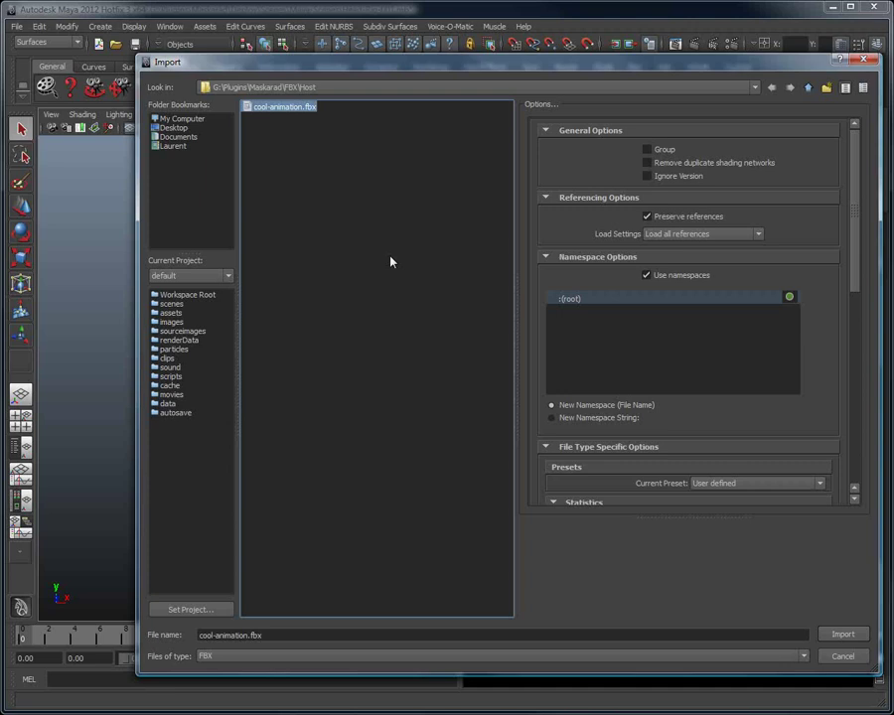
drag(856, 209, 857, 339)
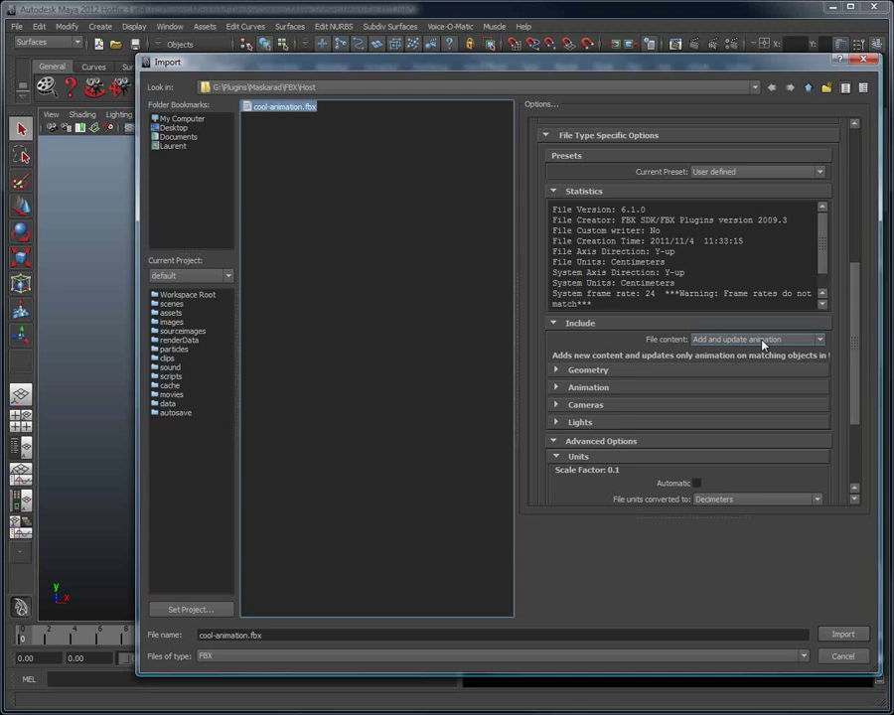
scroll(696, 378, down, 5)
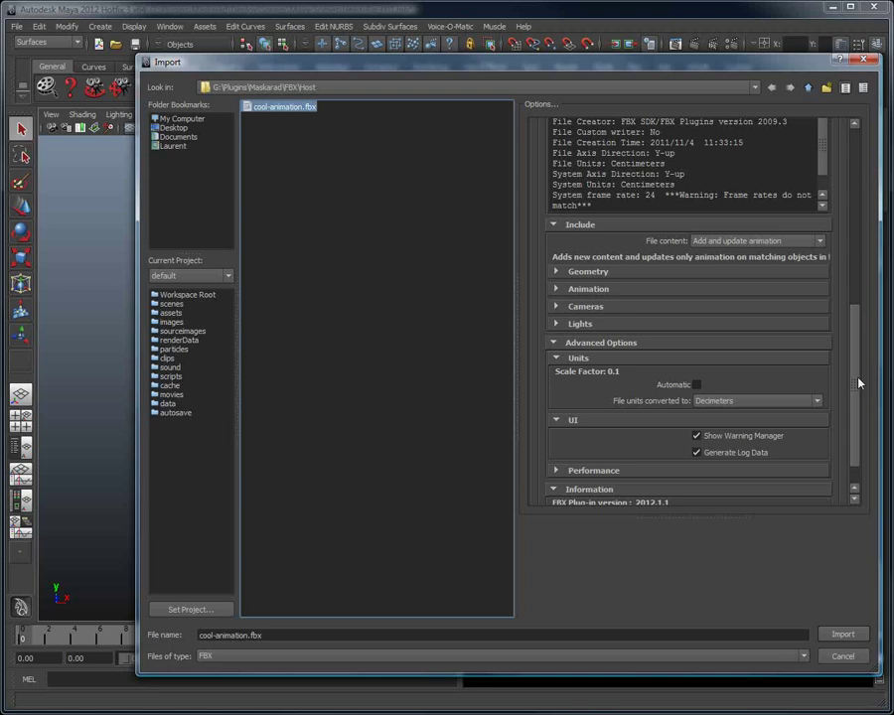
click(855, 639)
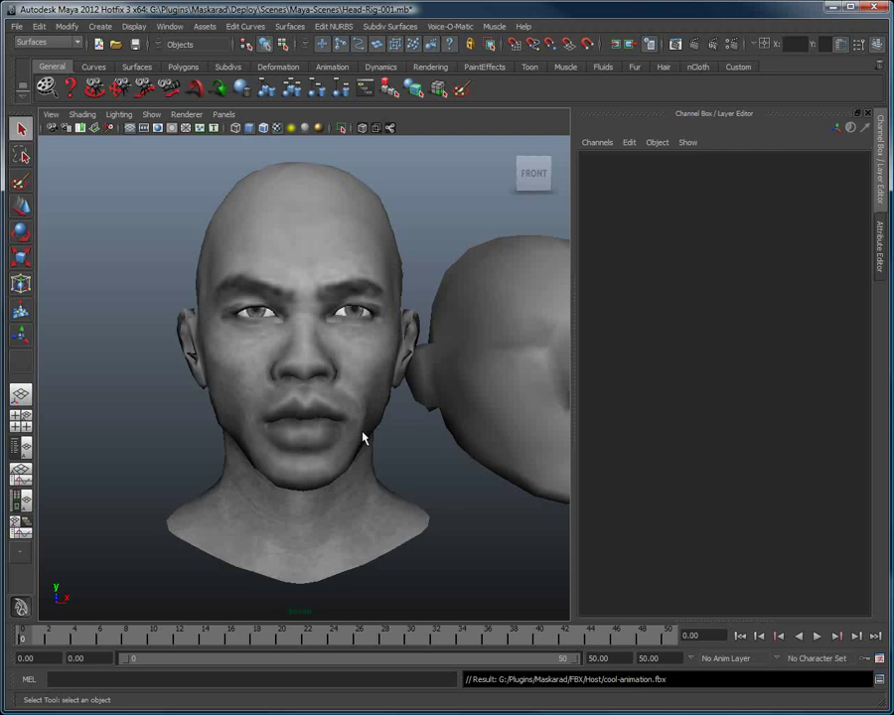
Step: Select the imported HEADOBJ head, expand FBXASC000_ncl1_1, and scrub to frame 43 and back to 0
alt+drag(455, 446, 423, 414)
click(432, 427)
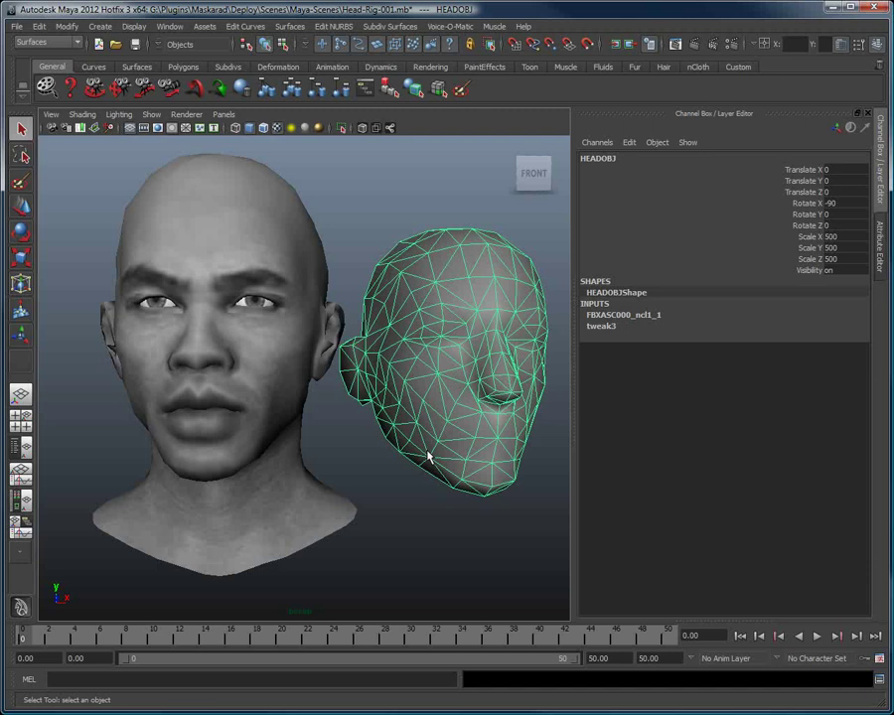
click(601, 315)
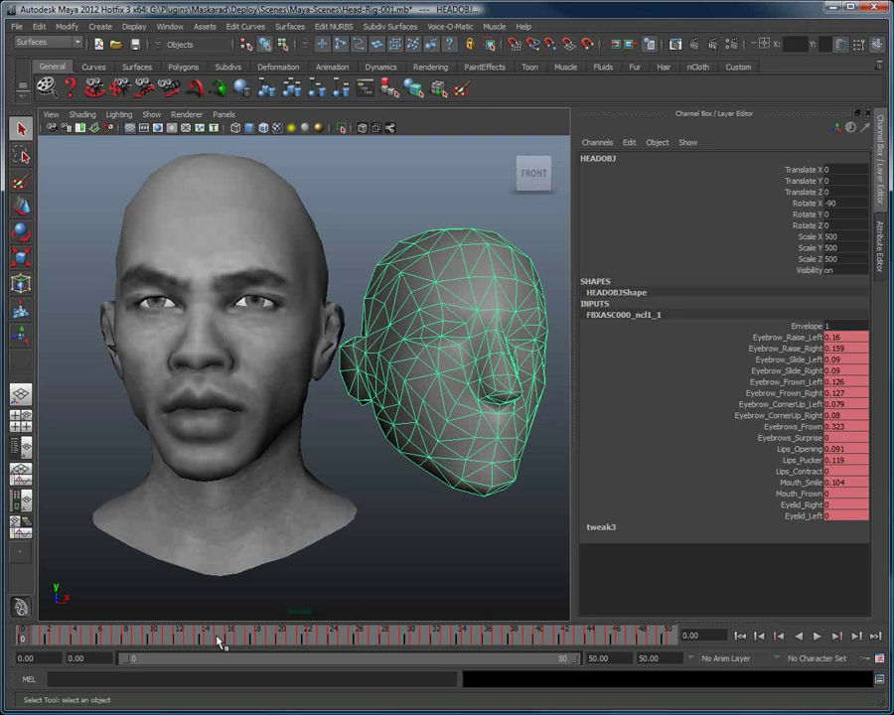
drag(52, 644, 579, 640)
drag(63, 643, 20, 643)
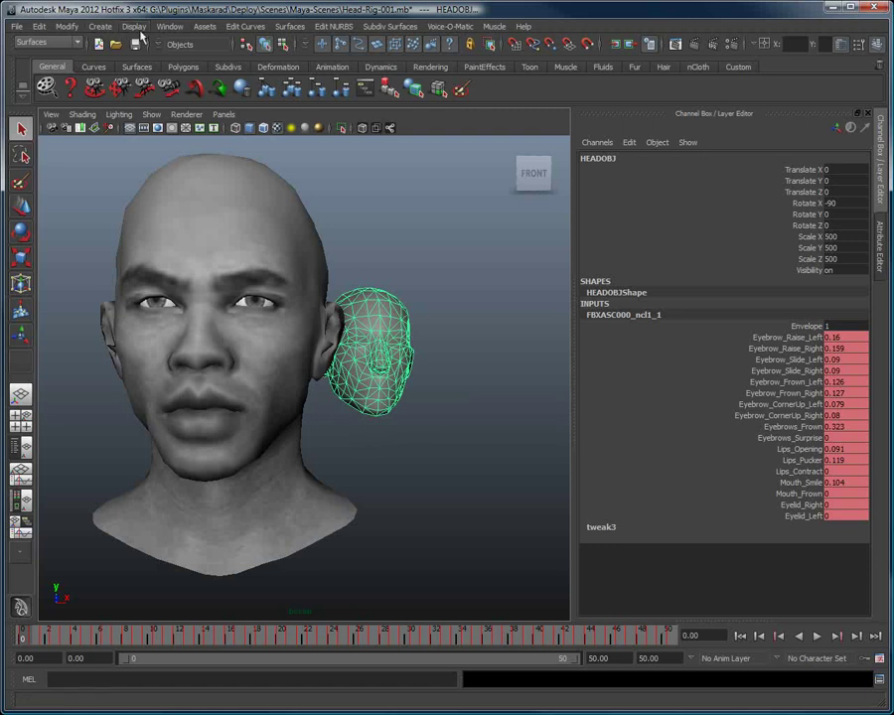
Step: Open the Graph Editor from Window > Animation Editors
click(169, 25)
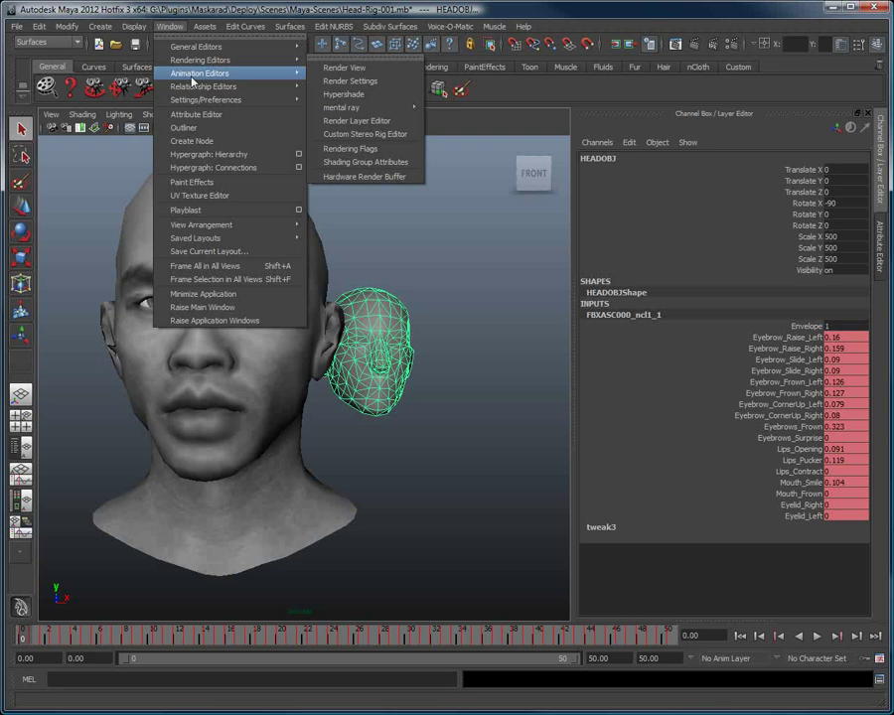
click(191, 74)
click(364, 86)
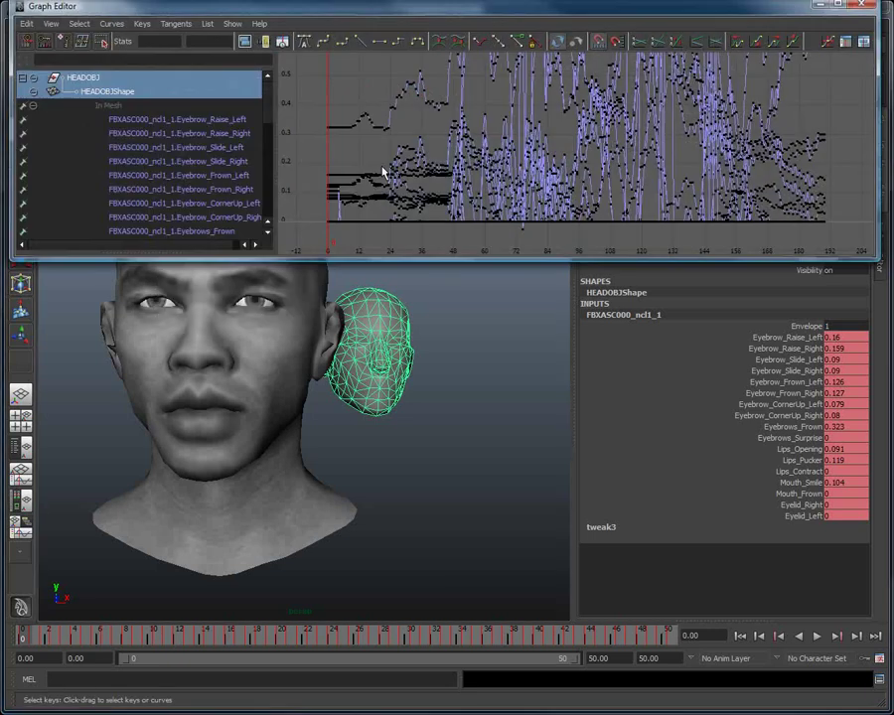
drag(329, 26, 329, 39)
Step: Enable View > Auto Frame and view the Eyebrow_Raise, Slide and Frown mocap curves
click(176, 133)
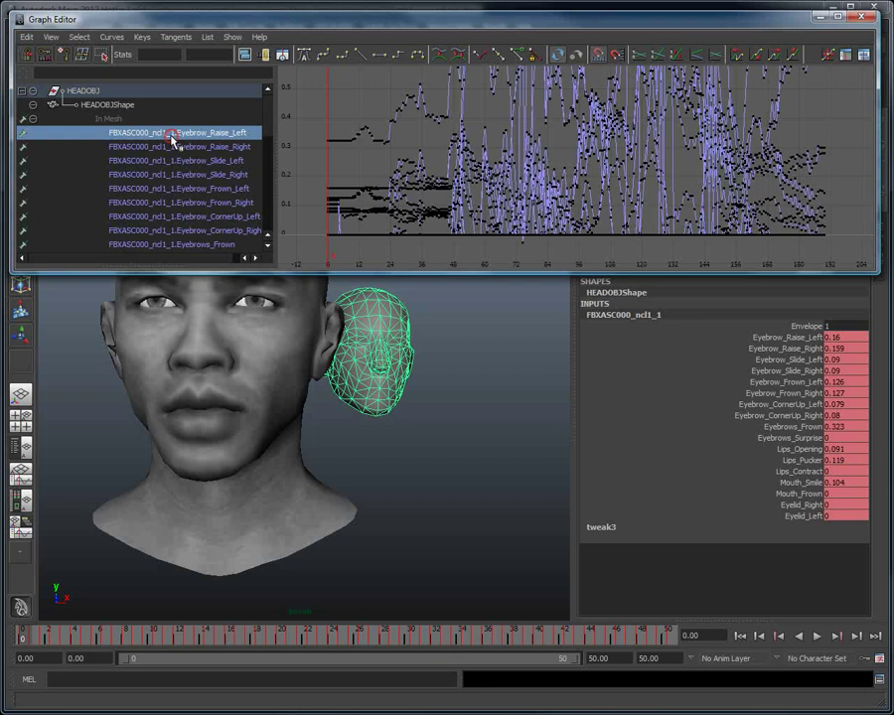
click(176, 160)
click(50, 37)
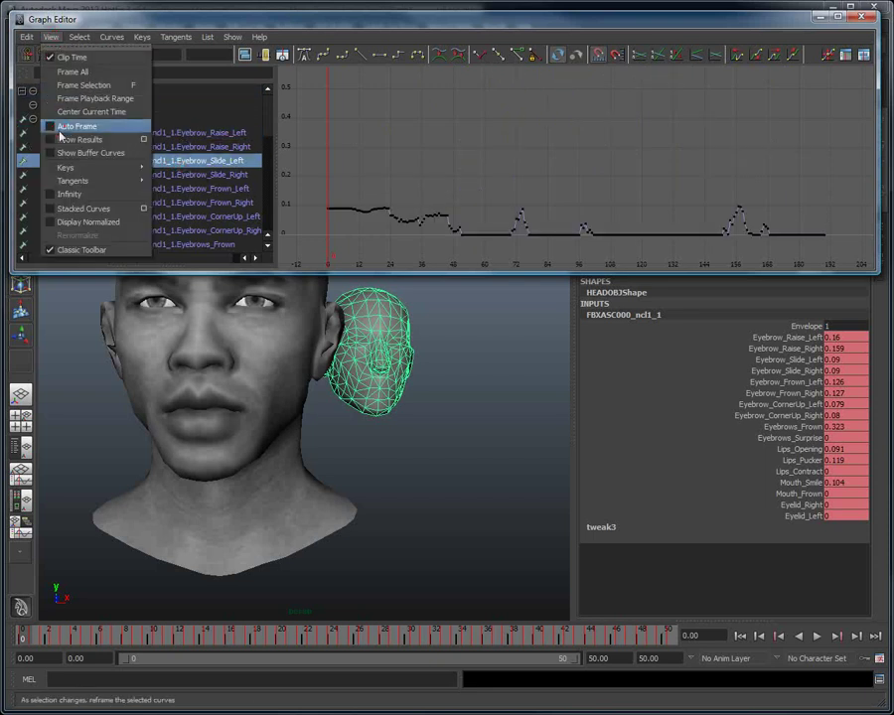
click(58, 123)
click(199, 188)
click(202, 203)
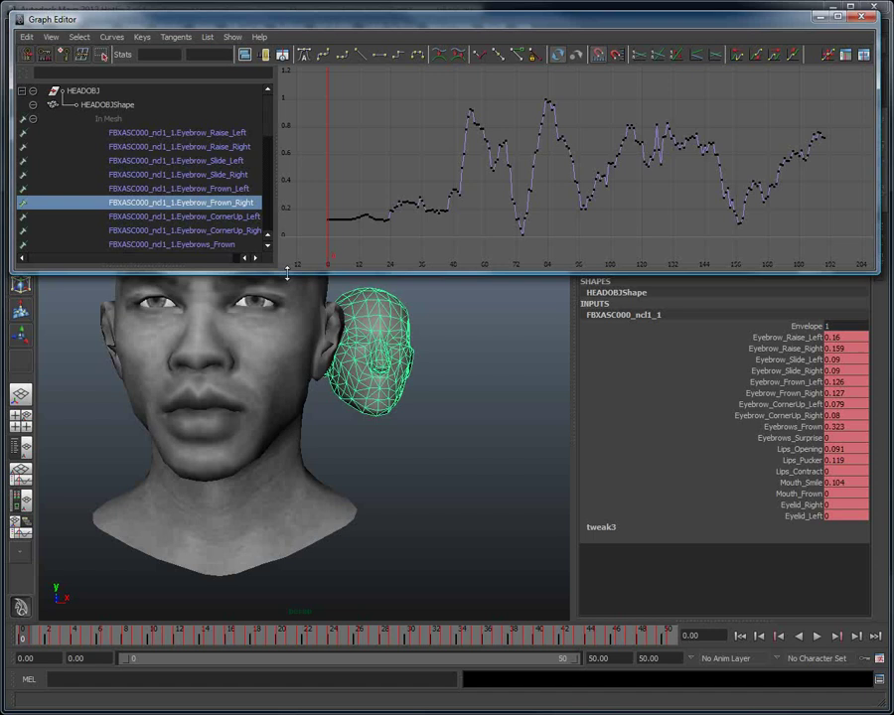
Step: Copy the imported head's Mouth_Smile animation curve
drag(287, 272, 288, 283)
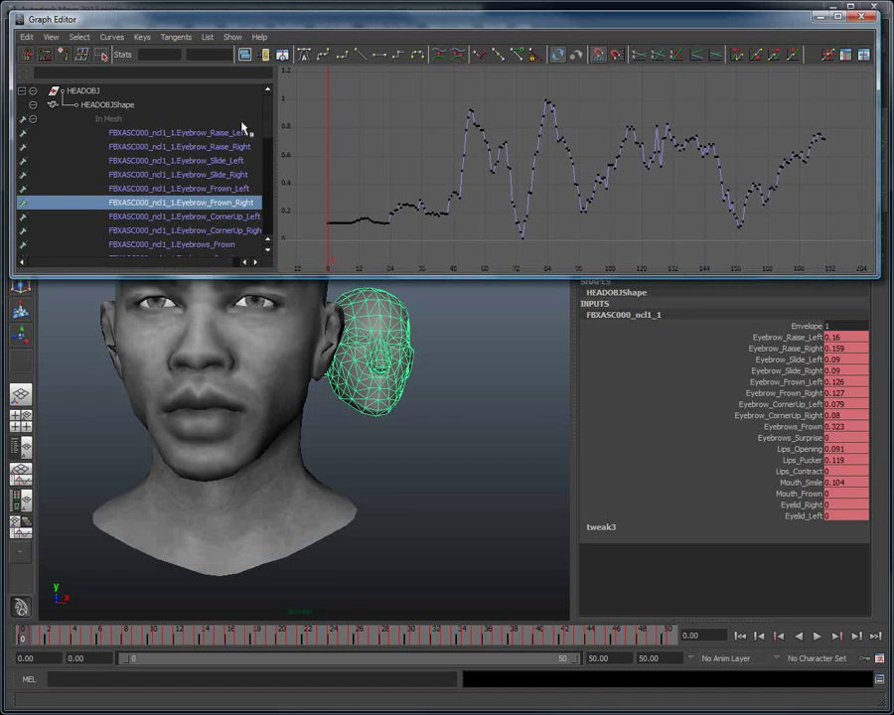
mouse_move(274, 124)
mouse_down()
mouse_move(294, 119)
mouse_move(287, 139)
mouse_up()
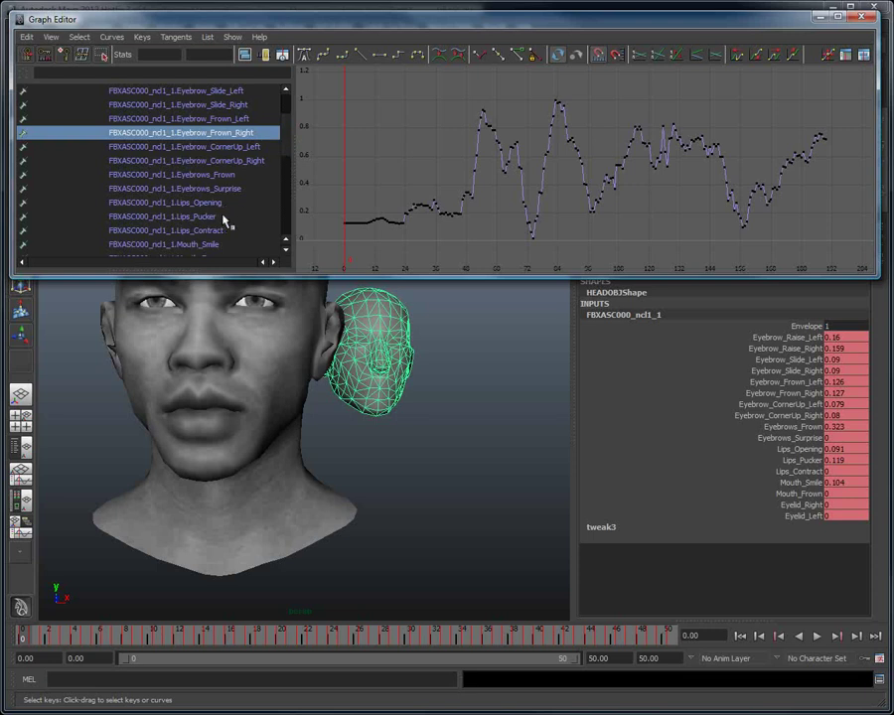
click(225, 246)
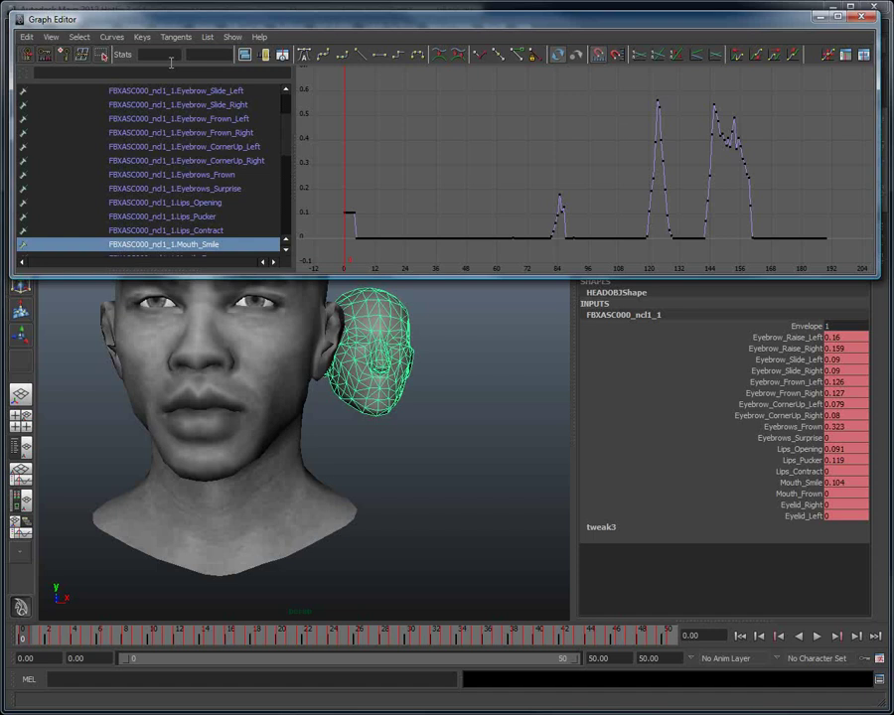
click(22, 40)
click(56, 96)
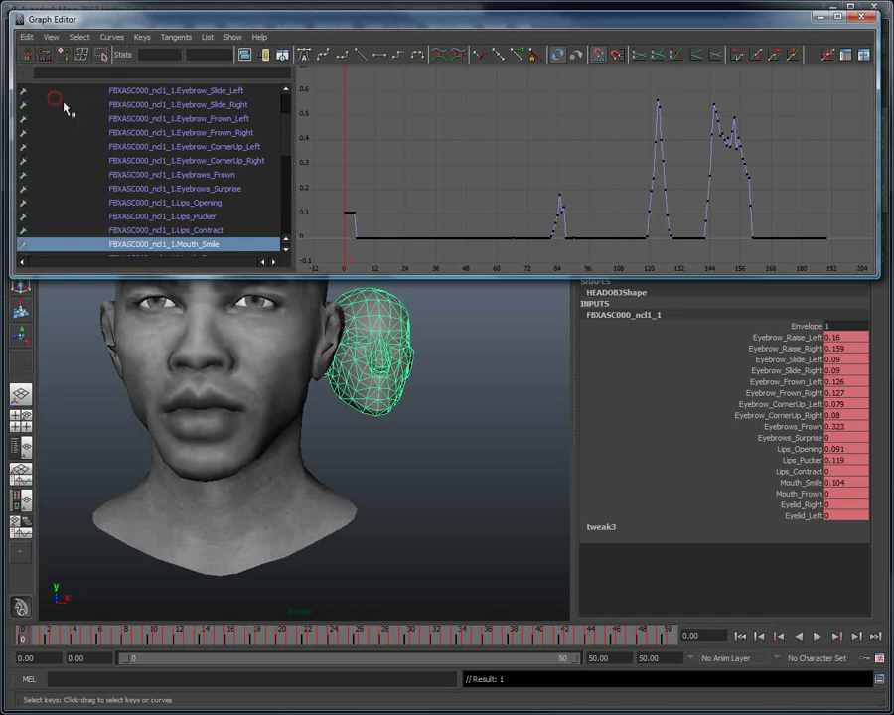
Step: Paste the copied curve onto the rig's Head_BlendShaper.Mouth_Pucker channel
click(301, 383)
drag(289, 166, 274, 201)
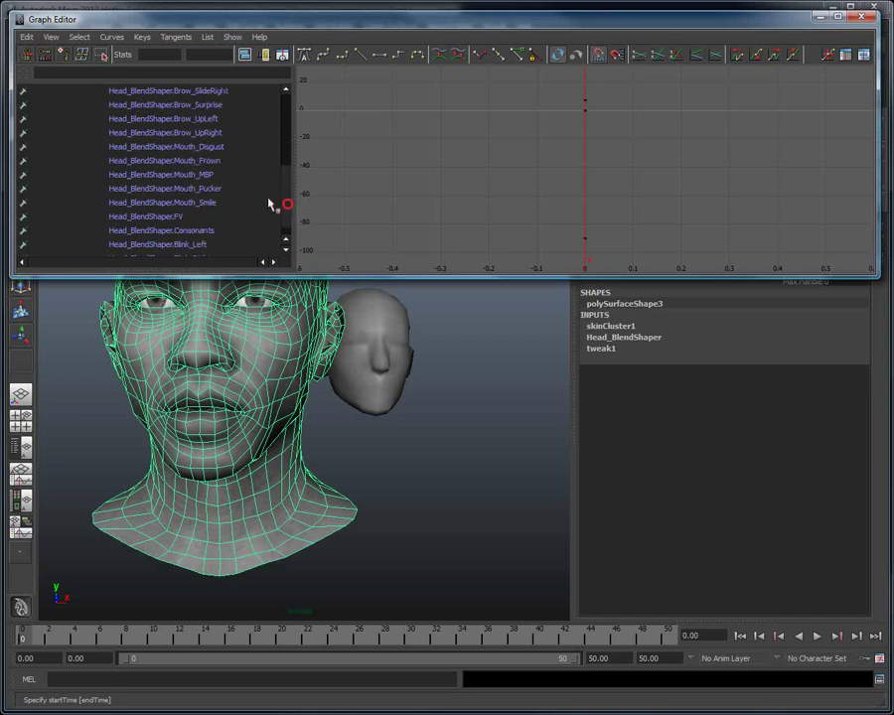
click(220, 189)
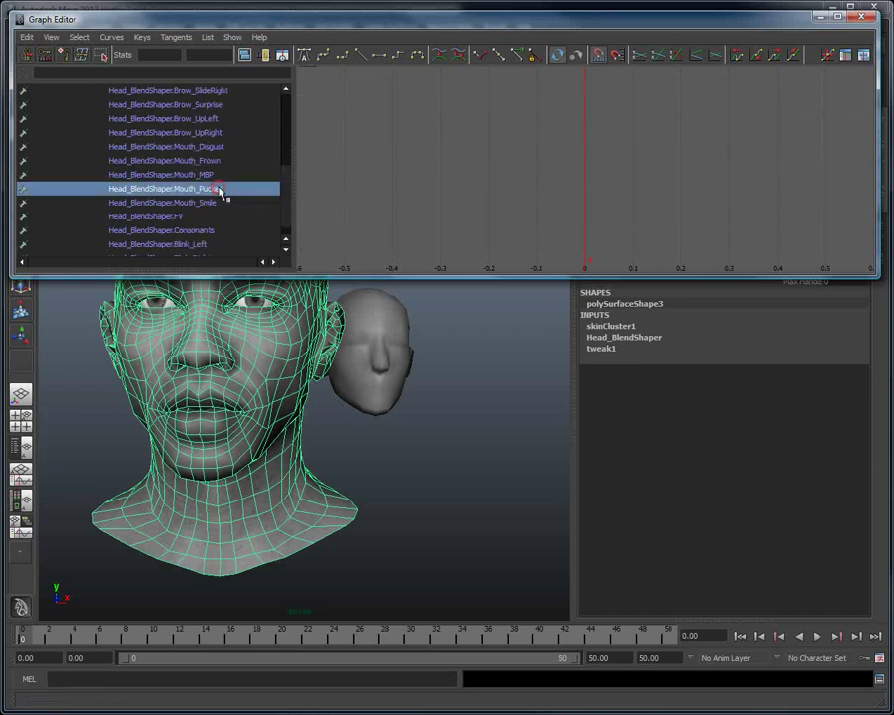
click(26, 36)
click(52, 112)
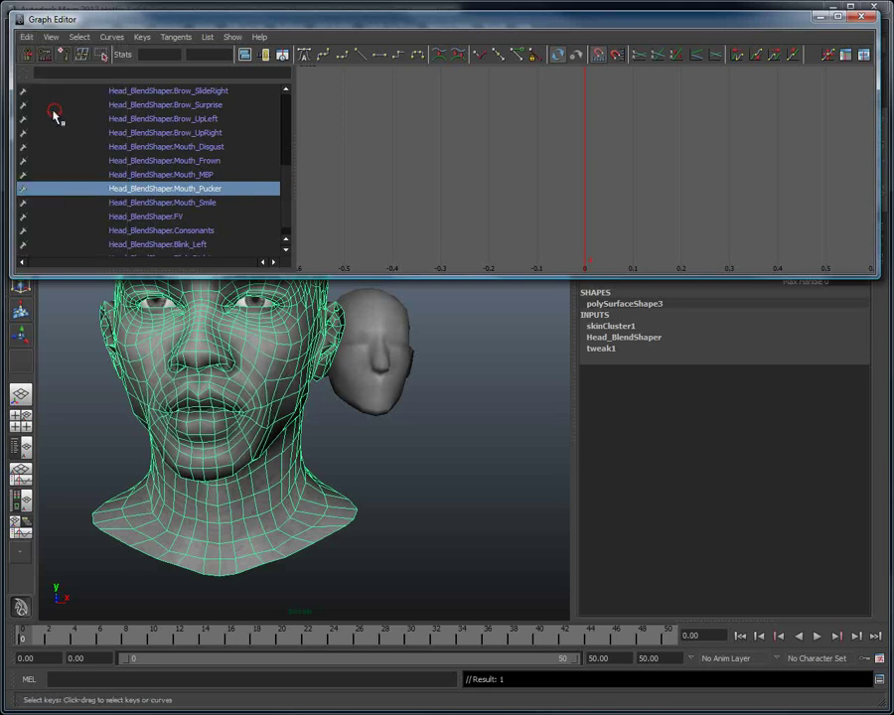
Step: Turn Auto Frame off and reframe the graph around the pasted Mouth_Pucker curve
click(50, 37)
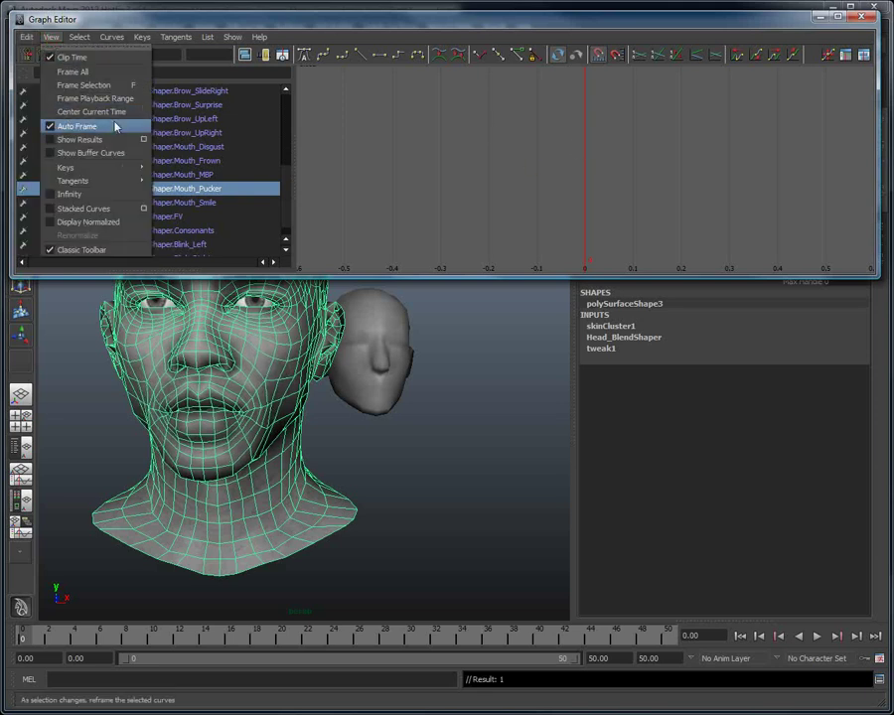
click(68, 125)
click(52, 36)
click(71, 127)
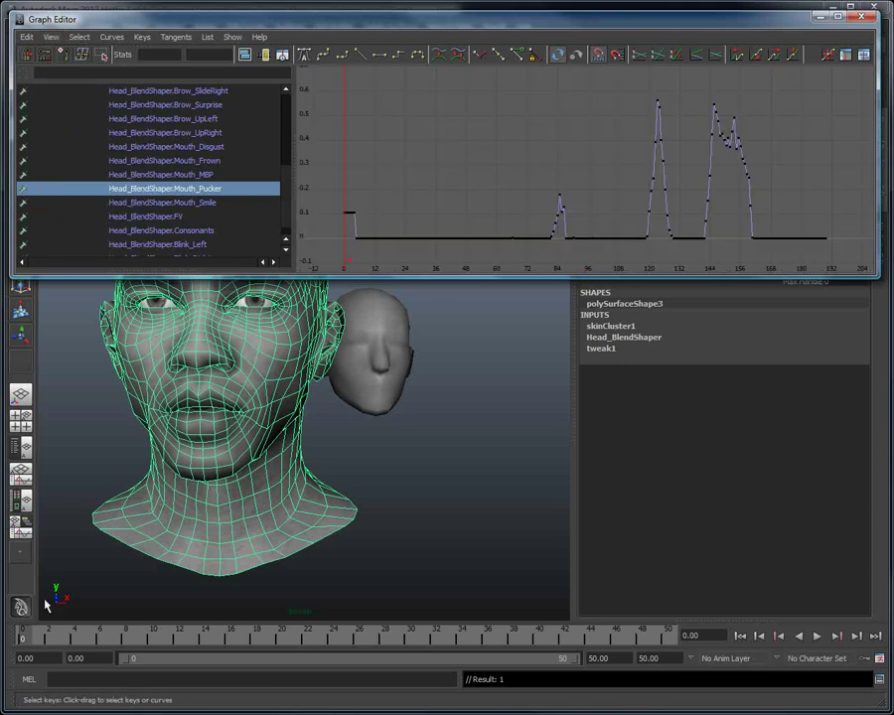
Step: Set the playback end frame to 250 in Animation Preferences and save
click(879, 659)
click(316, 167)
text(250)
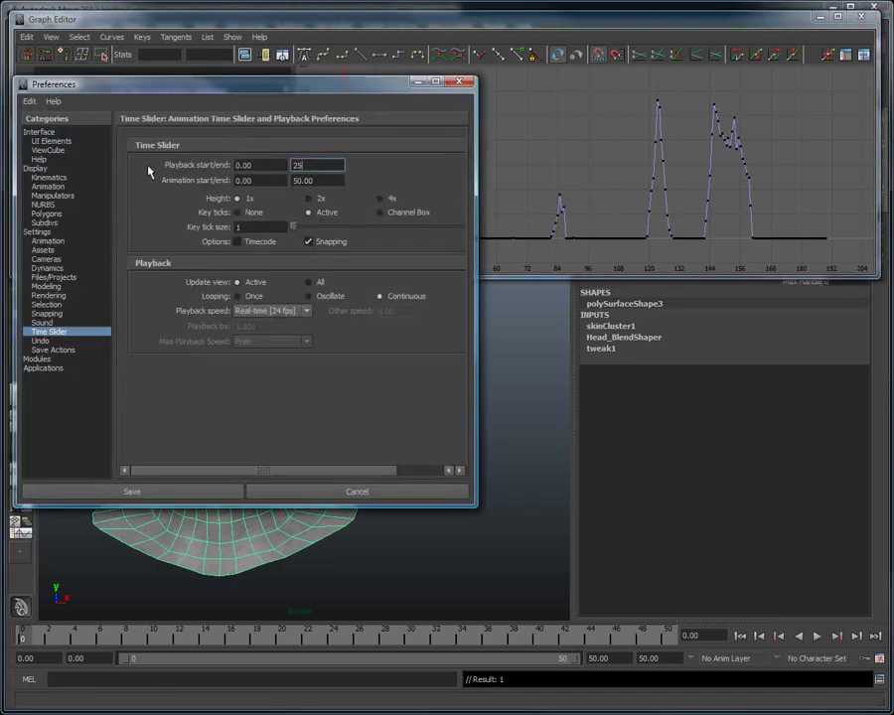
key(Return)
click(183, 490)
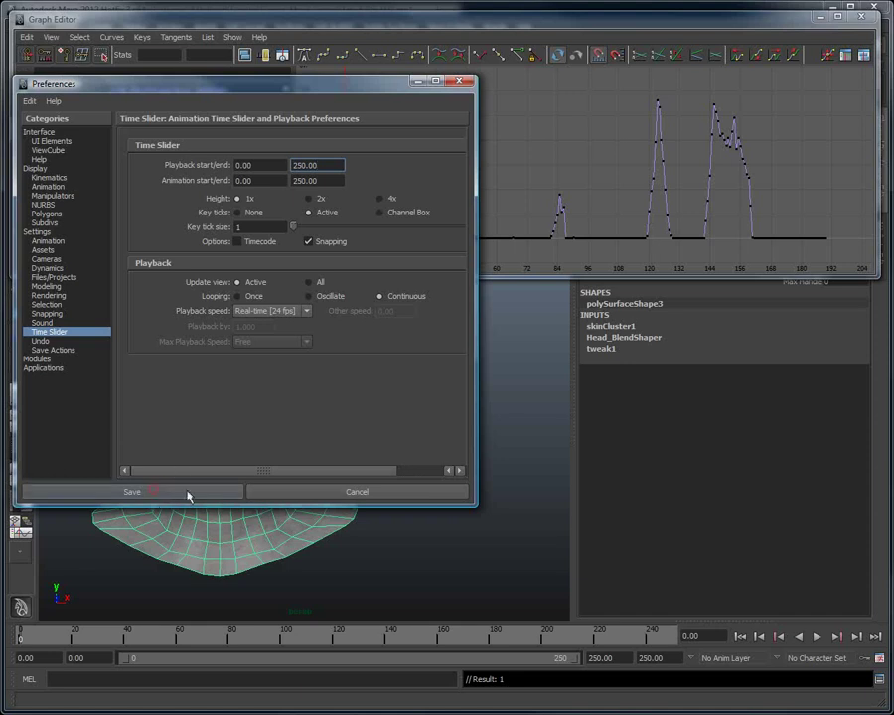
Step: Play the animation and scrub the time slider to check the mouth motion
key(alt+v)
mouse_move(70, 644)
mouse_down()
mouse_move(431, 642)
mouse_move(215, 639)
mouse_move(398, 651)
mouse_move(20, 641)
mouse_up()
key(alt+v)
Step: Copy the small FBX head's Mouth_Smile mocap curve
click(383, 325)
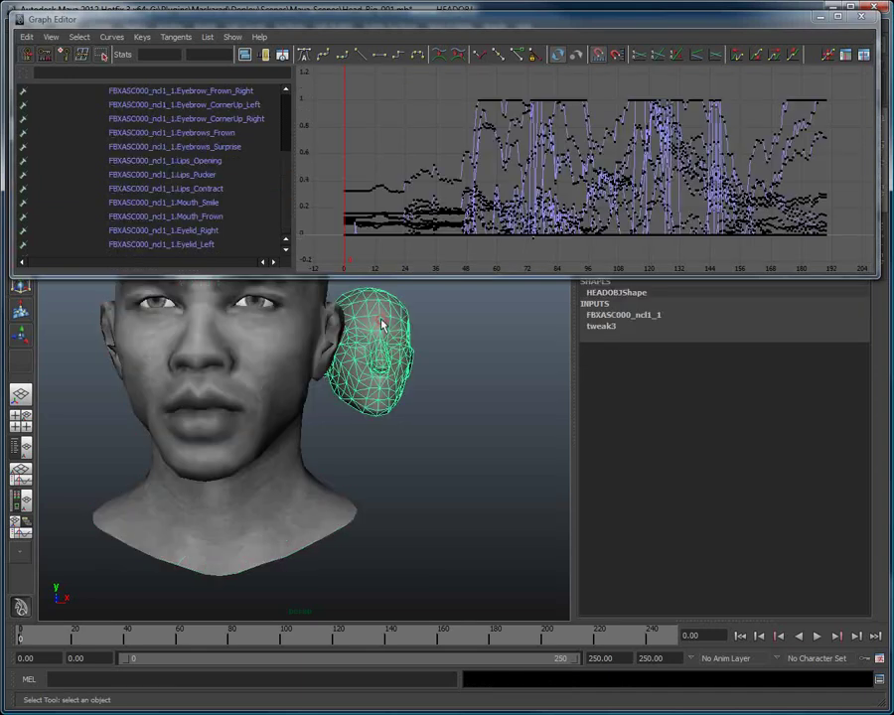
click(209, 203)
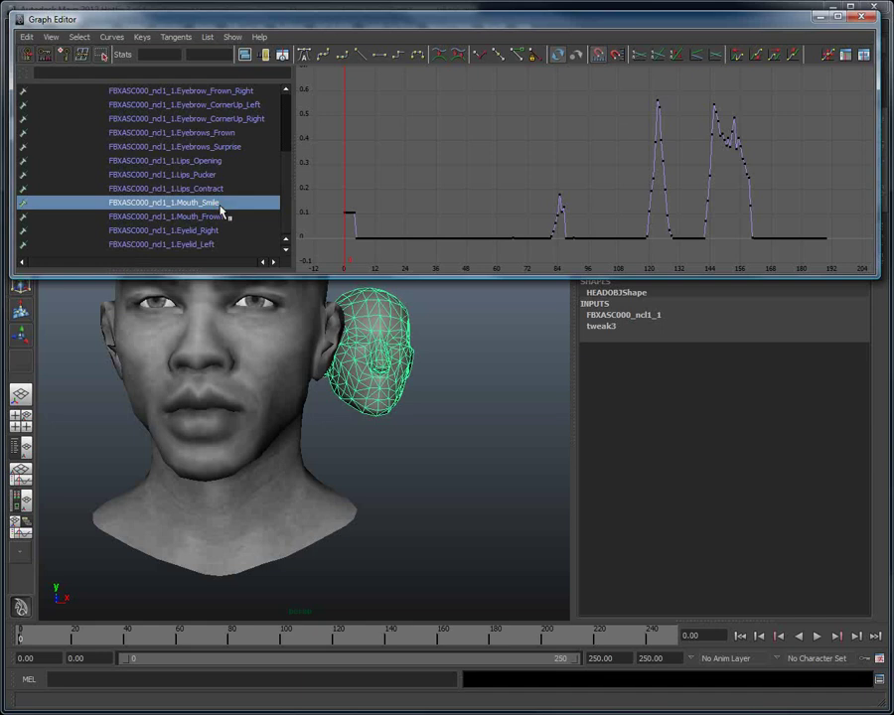
click(26, 37)
click(49, 96)
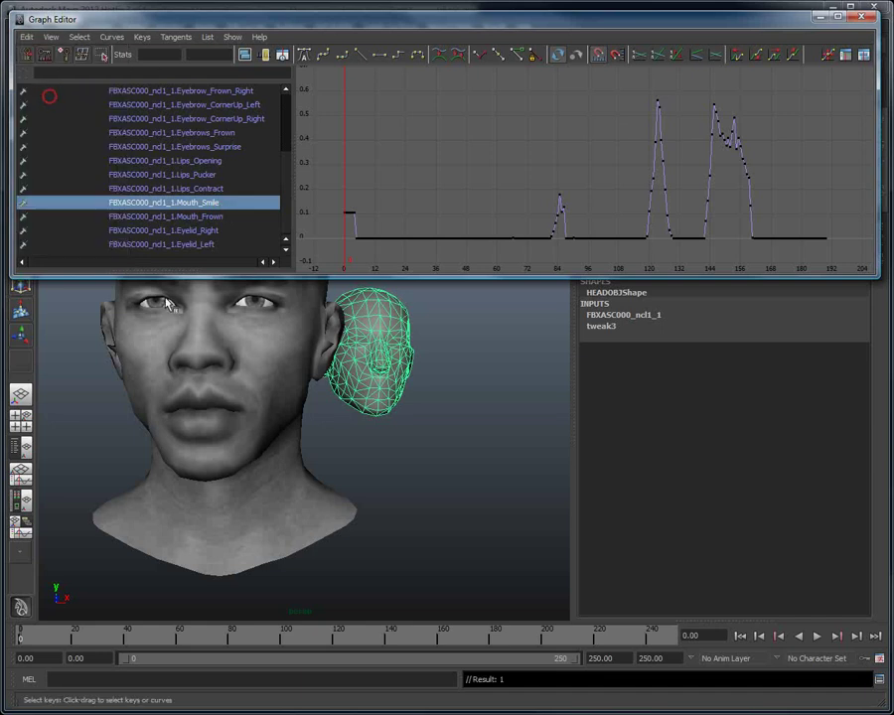
Step: Paste the copied curve onto the large rig head's Mouth_Smile channel
click(286, 372)
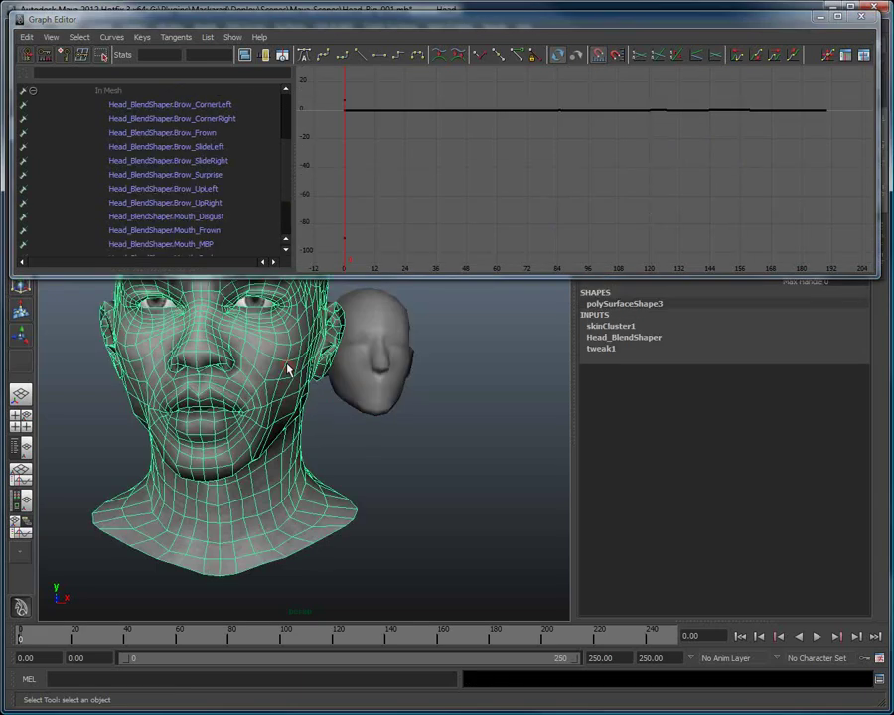
drag(284, 156, 286, 182)
click(206, 217)
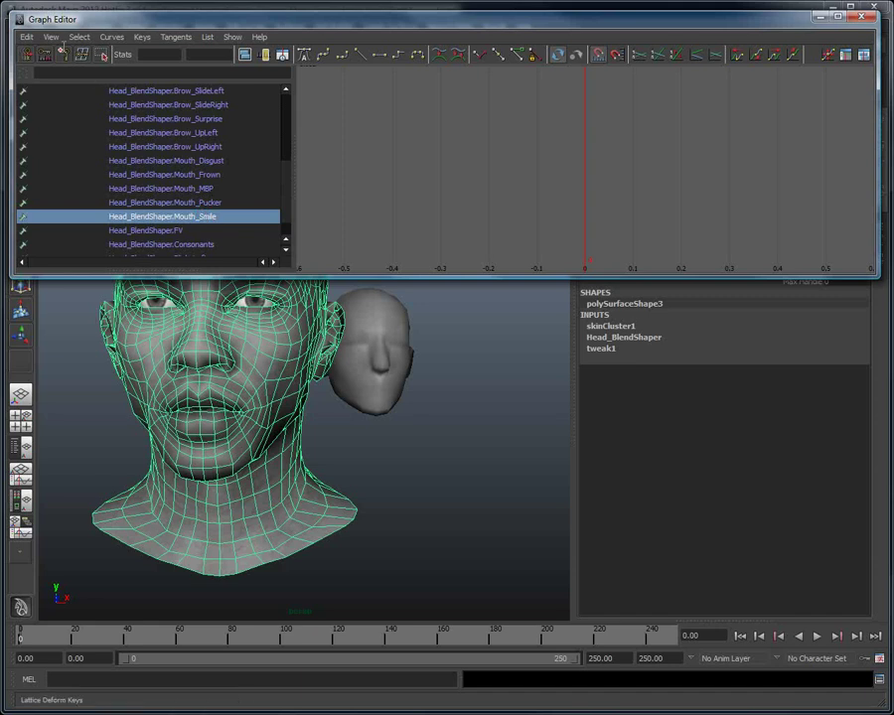
click(24, 38)
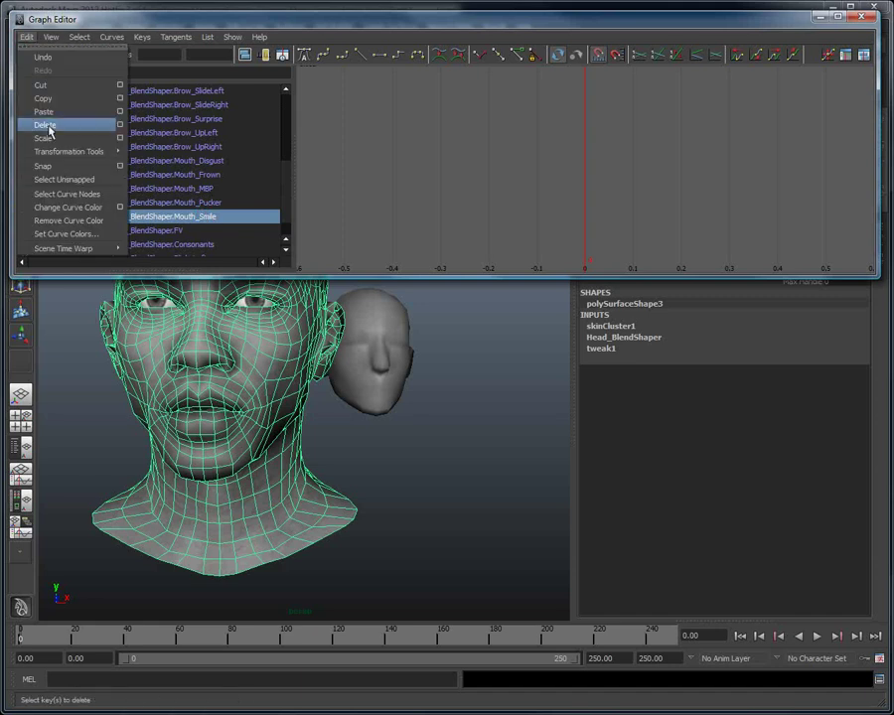
click(48, 127)
click(50, 37)
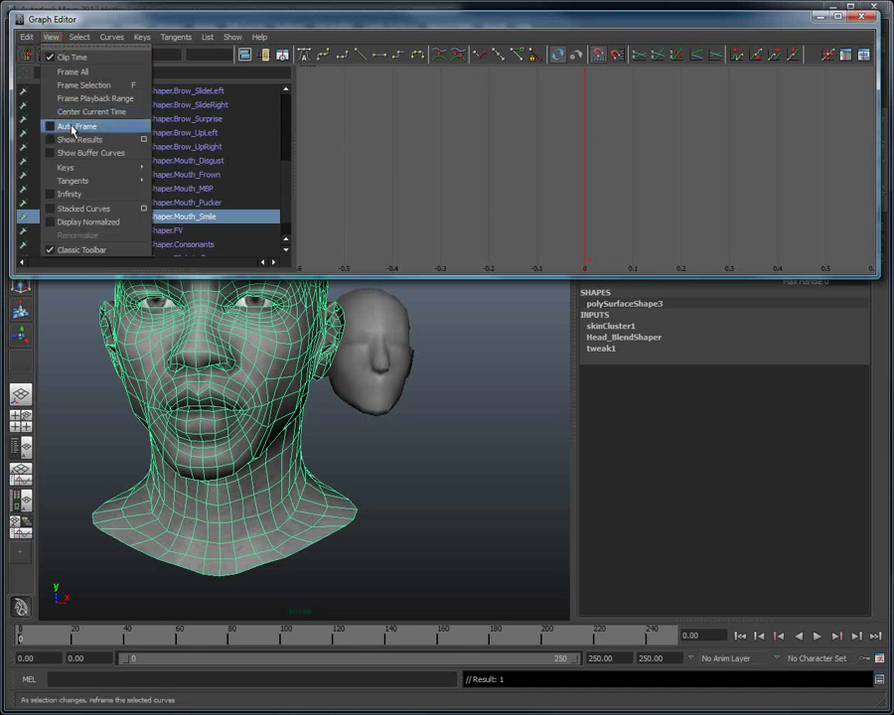
Step: Reframe the graph, then copy the FBX head's Eyebrows_Surprise mocap curve
click(71, 127)
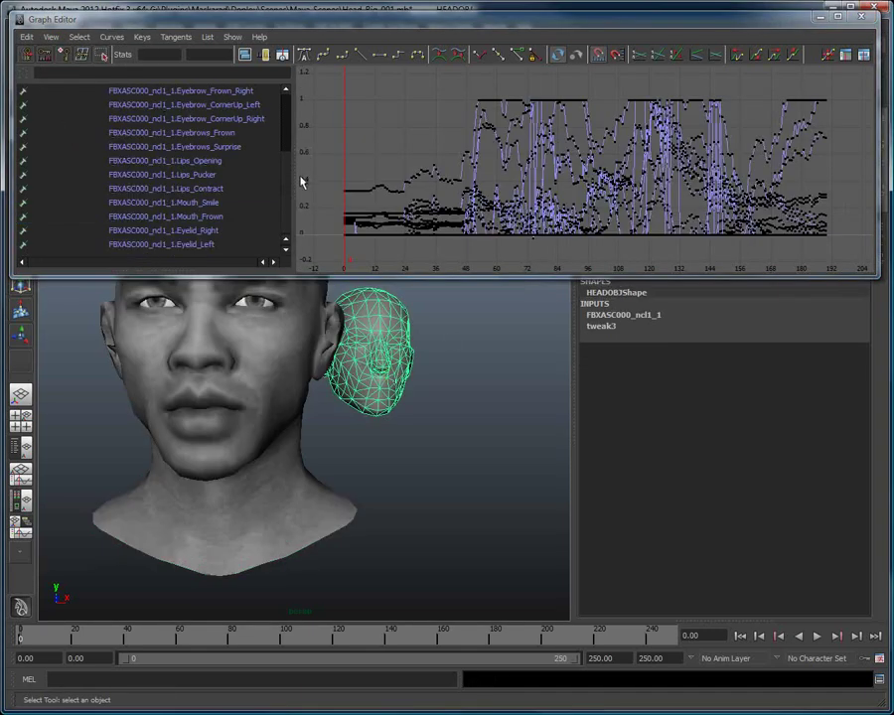
click(214, 149)
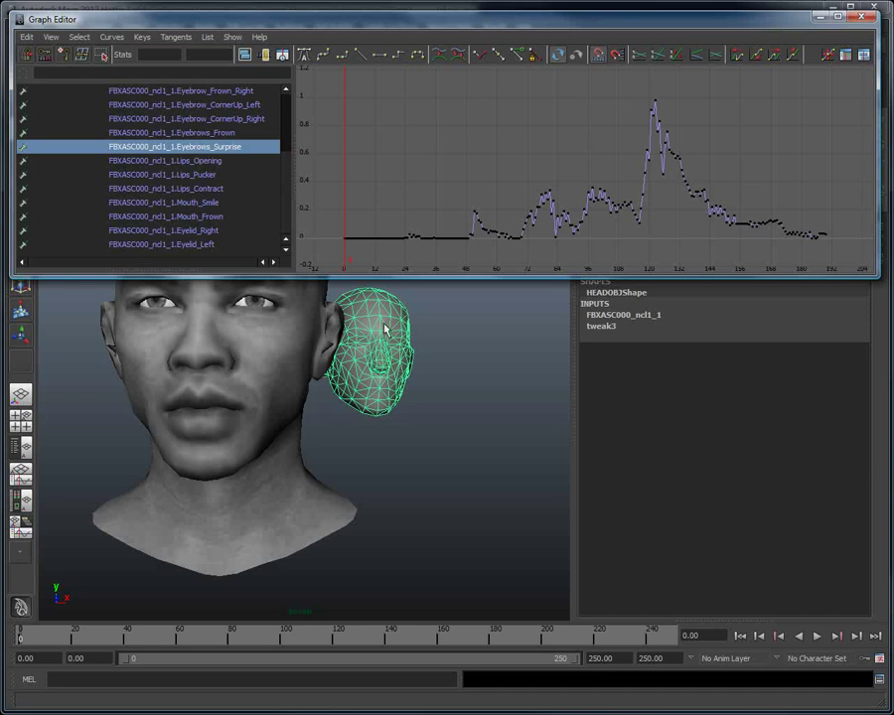
click(27, 37)
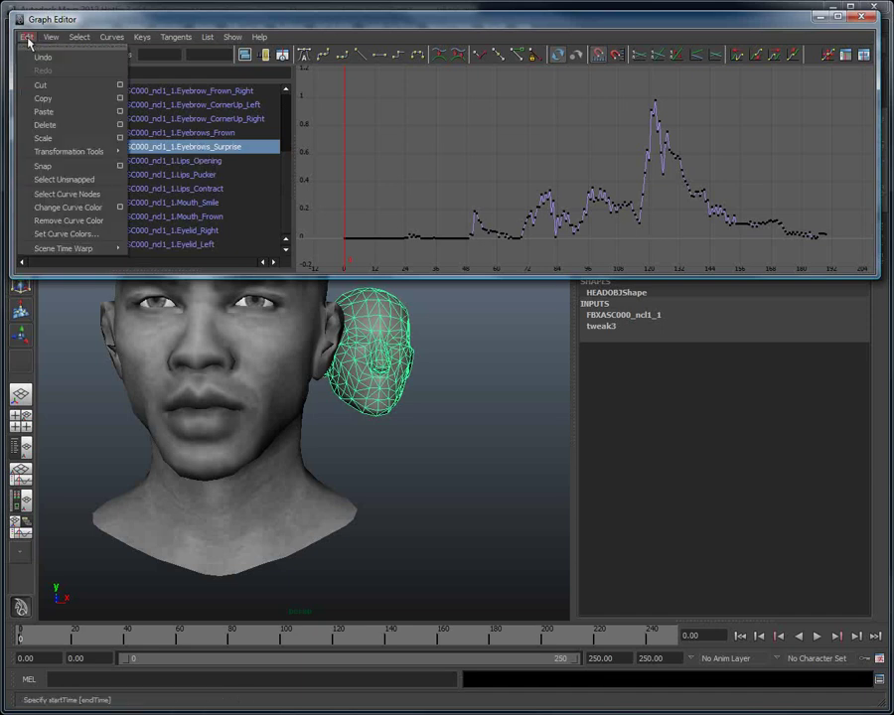
click(43, 96)
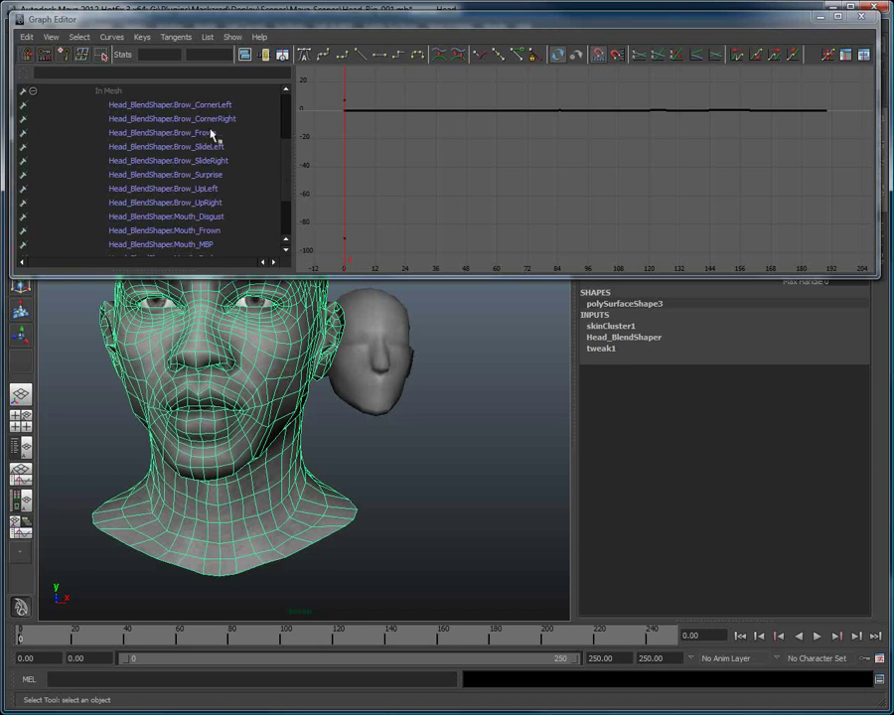
Step: Paste the curve onto Head_BlendShaper.Brow_Surprise, frame all, and minimize the Graph Editor
click(250, 175)
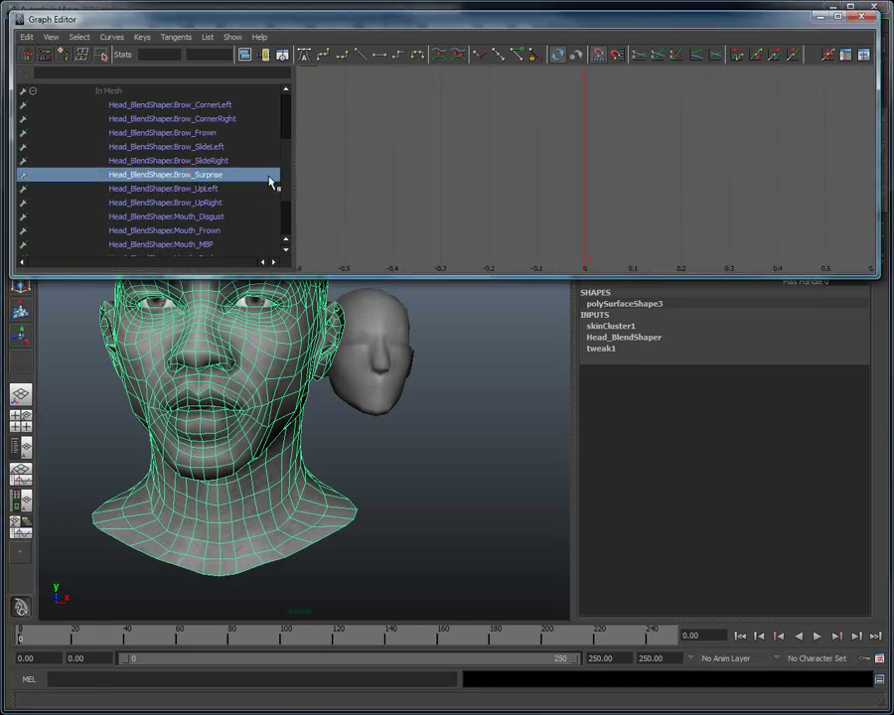
click(27, 37)
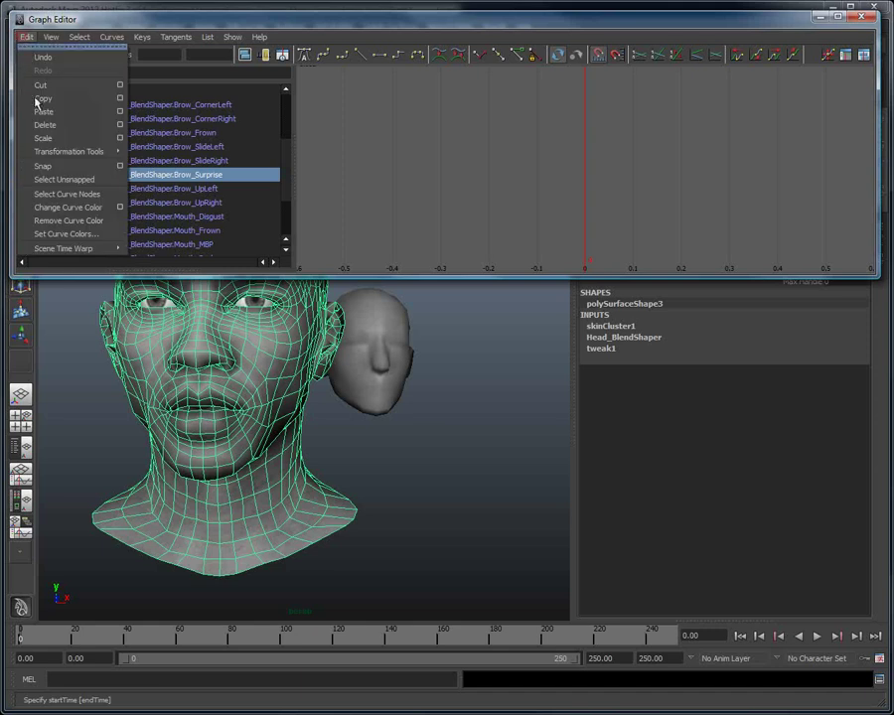
click(42, 112)
click(51, 36)
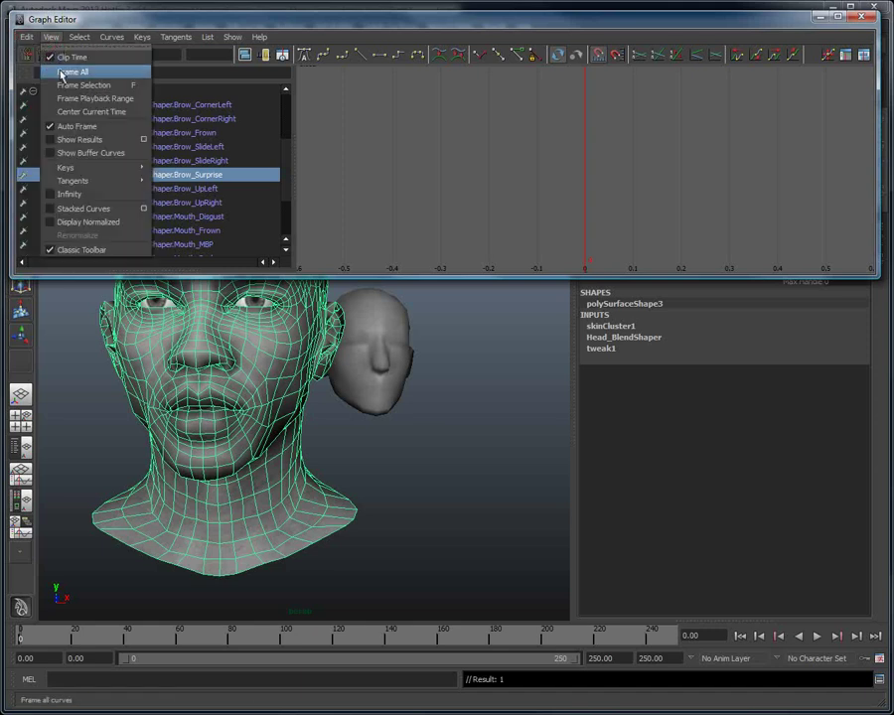
click(62, 76)
click(821, 16)
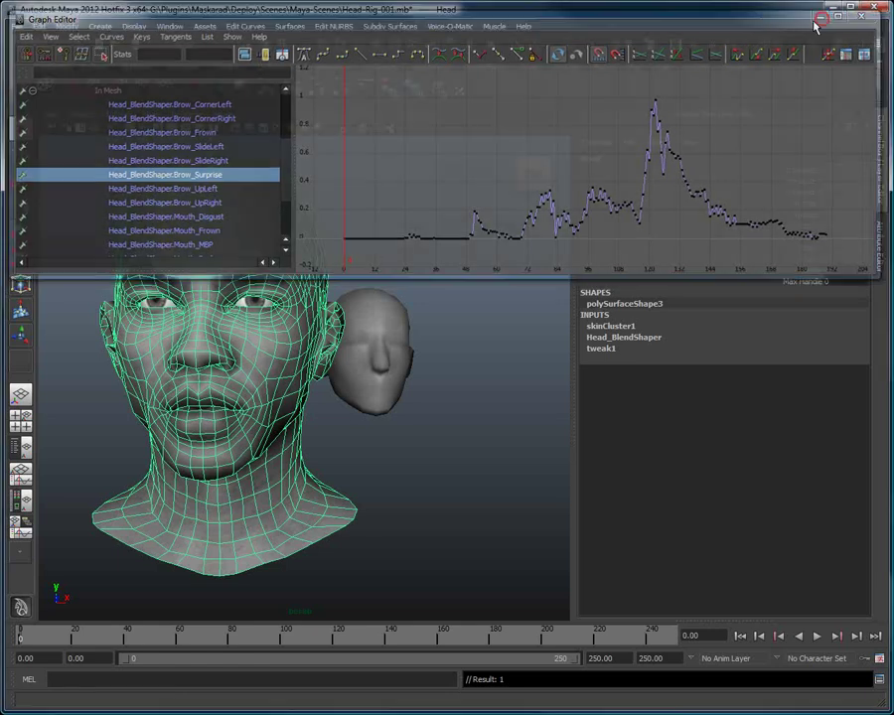
mouse_move(22, 644)
mouse_down()
mouse_move(525, 645)
mouse_move(22, 646)
mouse_up()
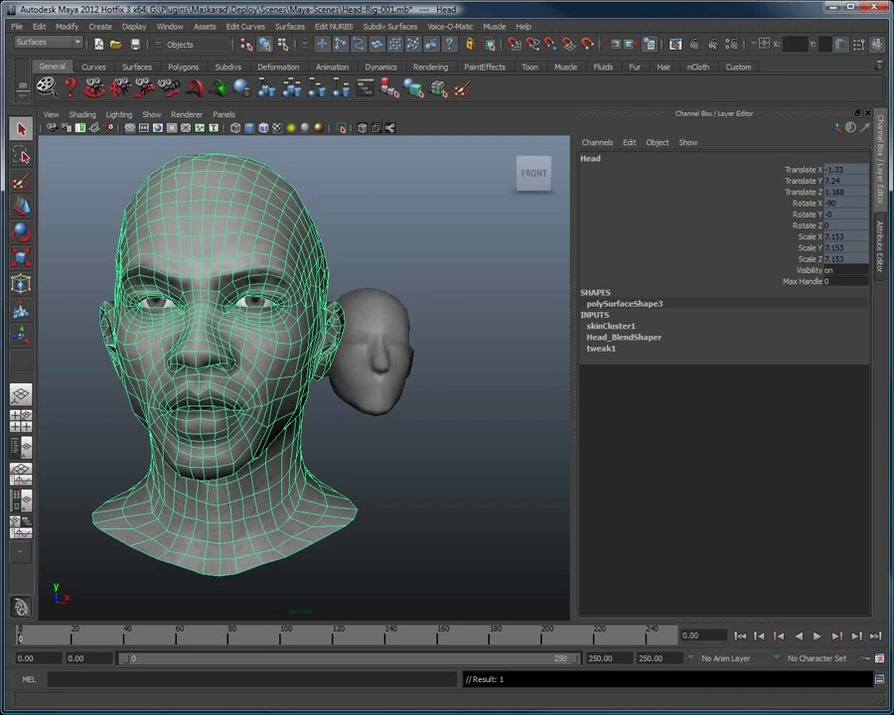